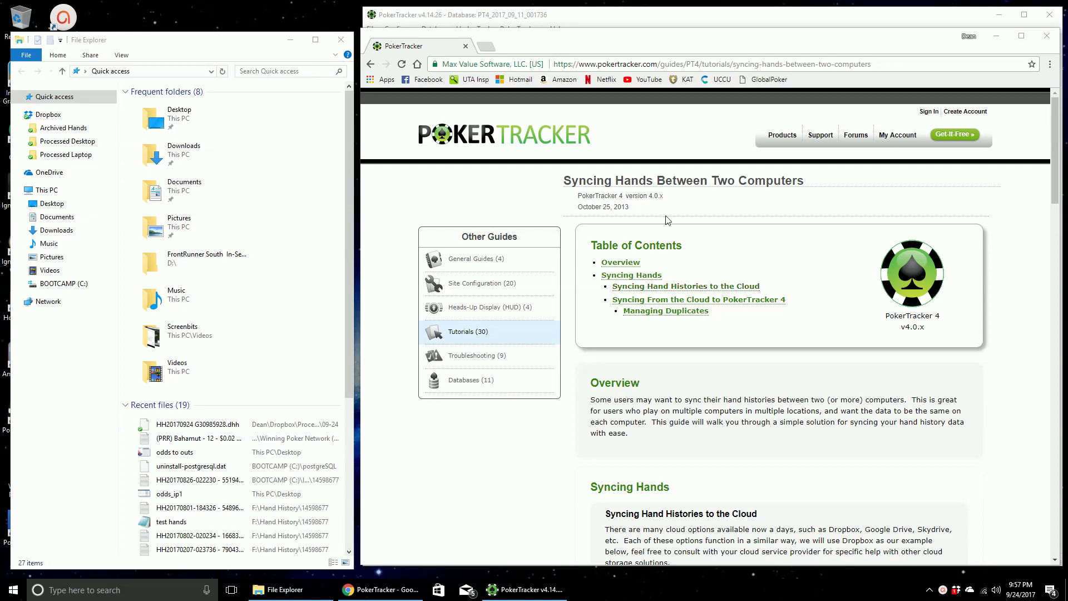
# Review the guide on syncing hands between two computers, down to the cloud storage flowchart at its end
pyautogui.moveTo(1055, 187)
pyautogui.mouseDown()
pyautogui.moveTo(1058, 539)
pyautogui.moveTo(1043, 177)
pyautogui.mouseUp()
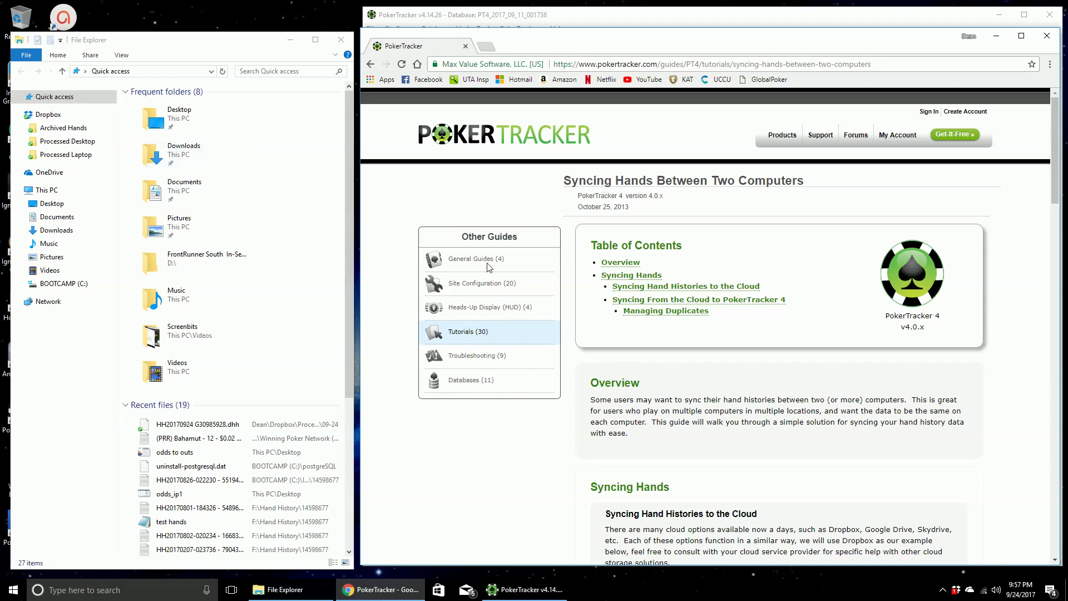
pyautogui.scroll(-8, 1052, 189)
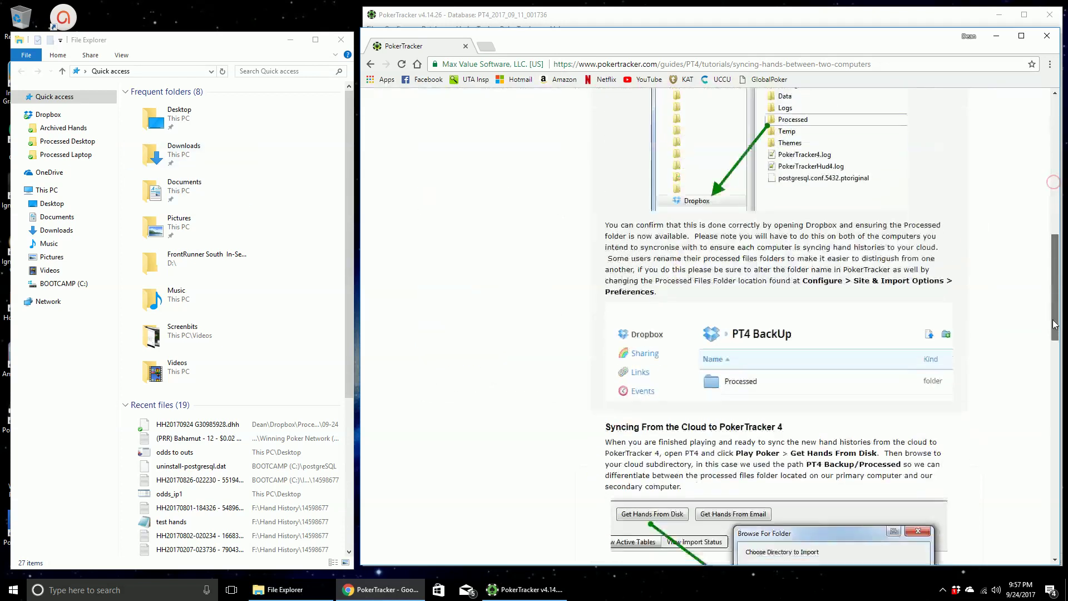
pyautogui.scroll(8, 1055, 181)
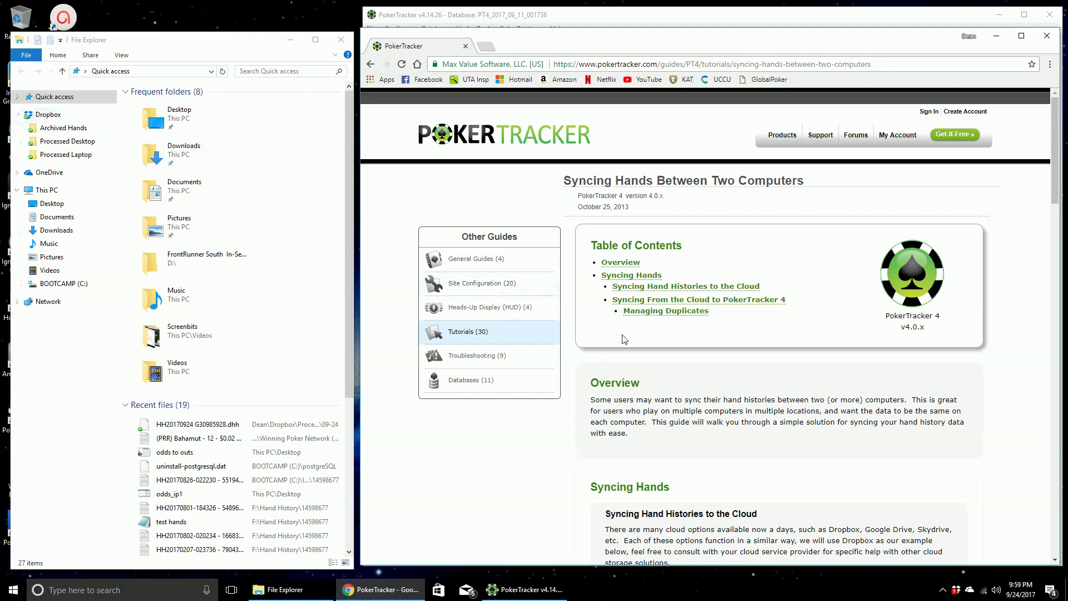
pyautogui.scroll(-6, 670, 337)
pyautogui.scroll(6, 671, 337)
pyautogui.moveTo(1054, 167); pyautogui.dragTo(1054, 480)
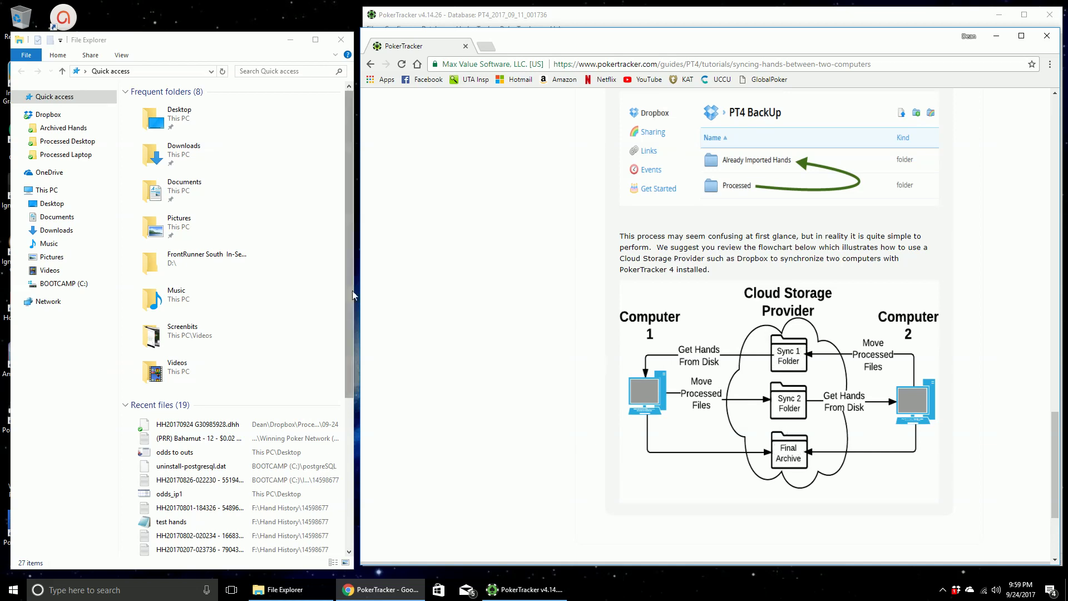
# Switch to PokerTracker and check the processed files destination in the import preferences, including its folder picker, keeping the existing folder
pyautogui.click(159, 41)
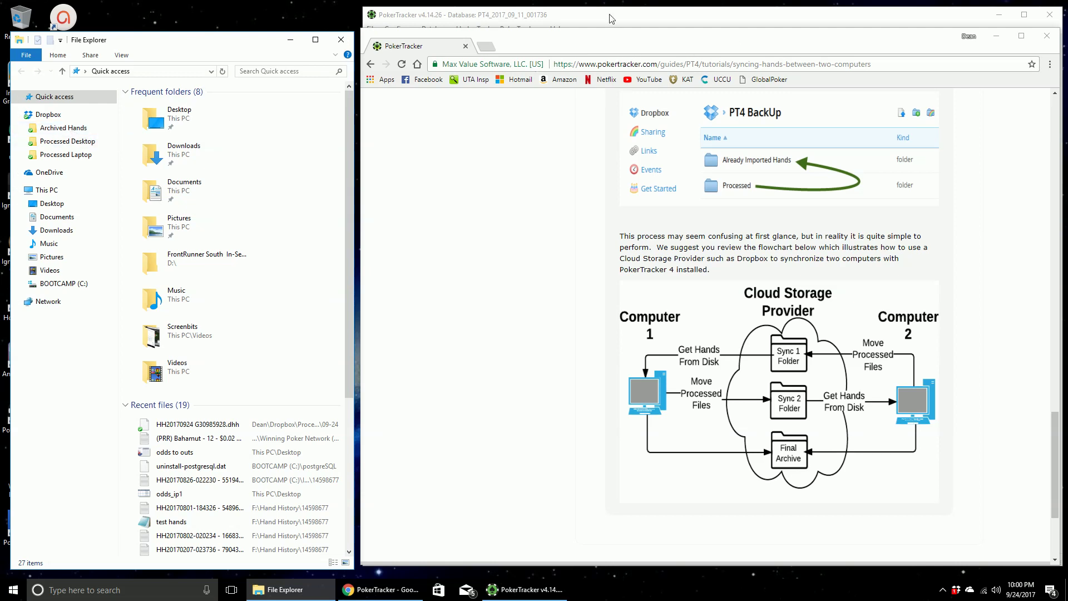
pyautogui.click(627, 21)
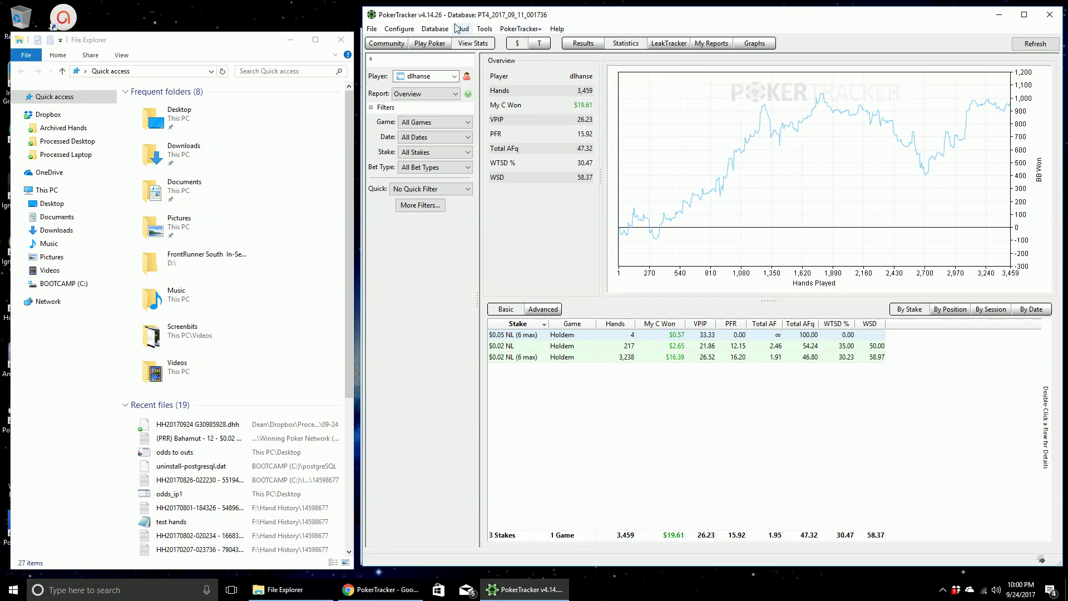
pyautogui.click(401, 29)
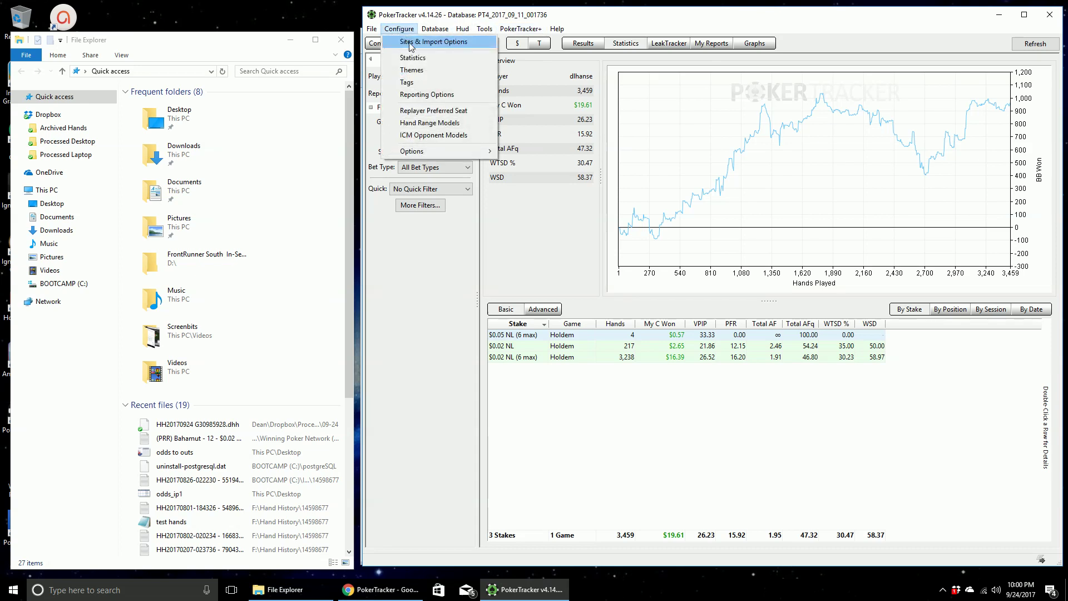
pyautogui.click(410, 42)
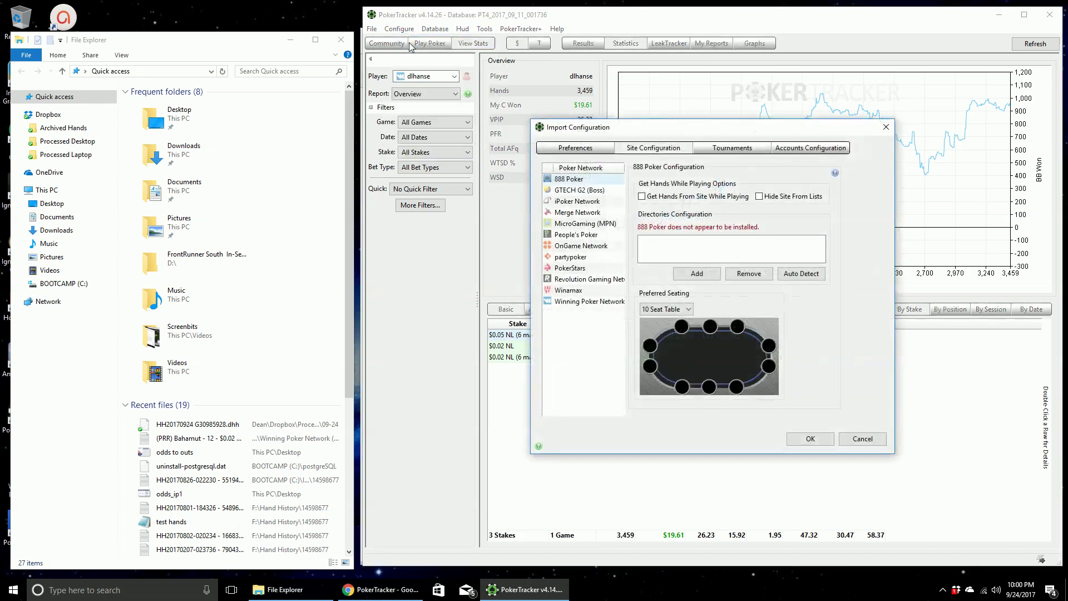
pyautogui.click(578, 149)
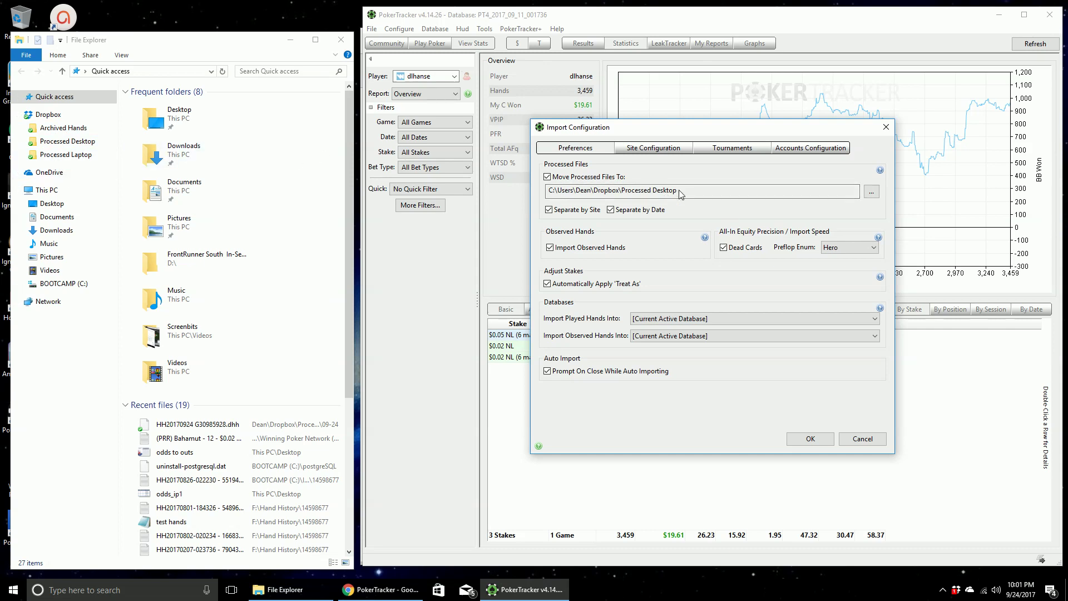
pyautogui.click(871, 192)
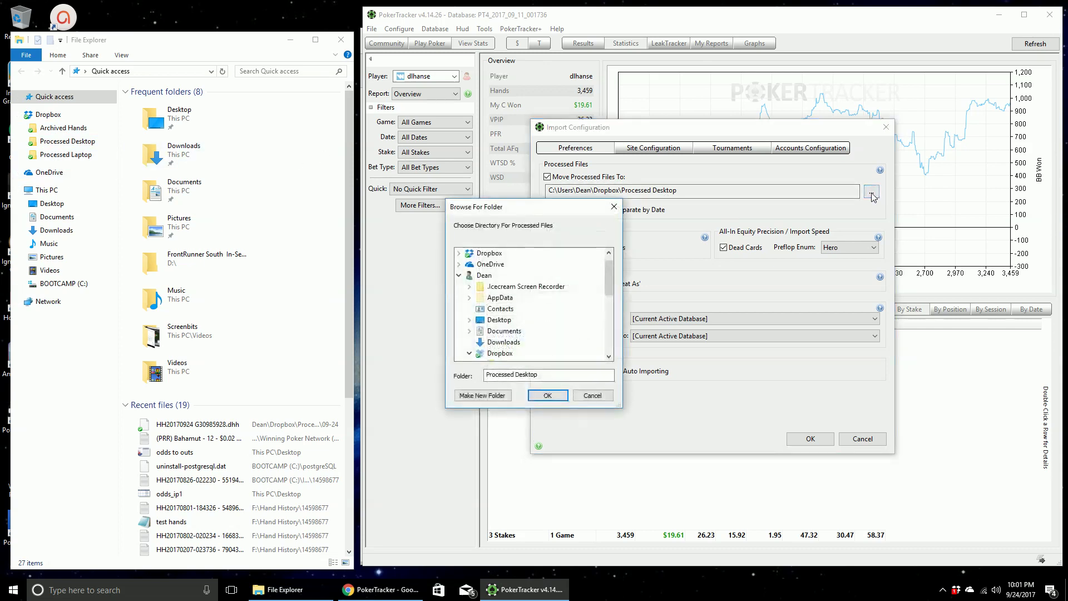
pyautogui.click(599, 397)
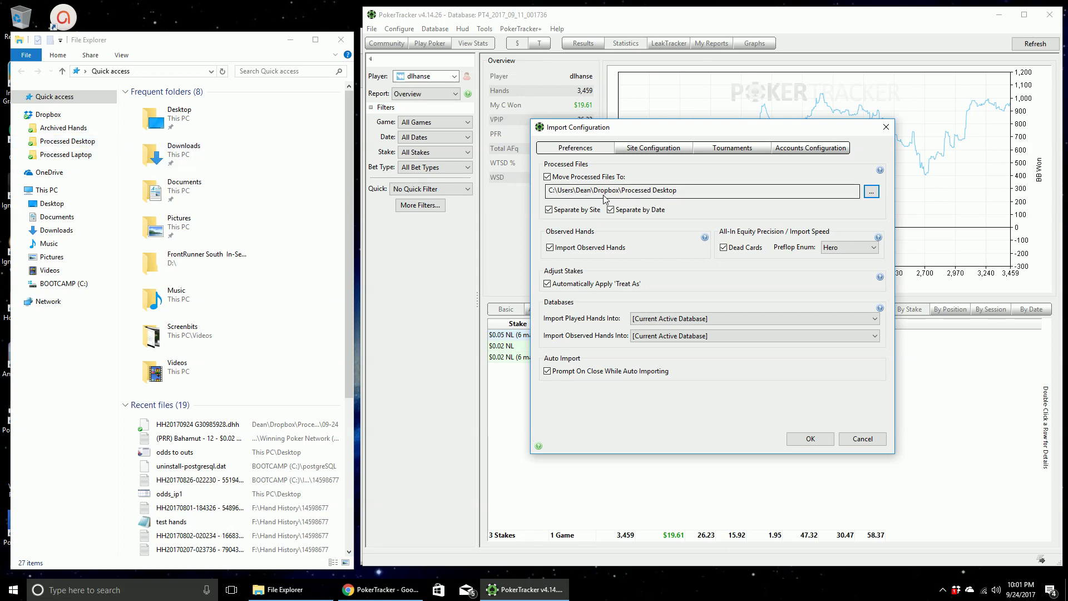
pyautogui.click(810, 439)
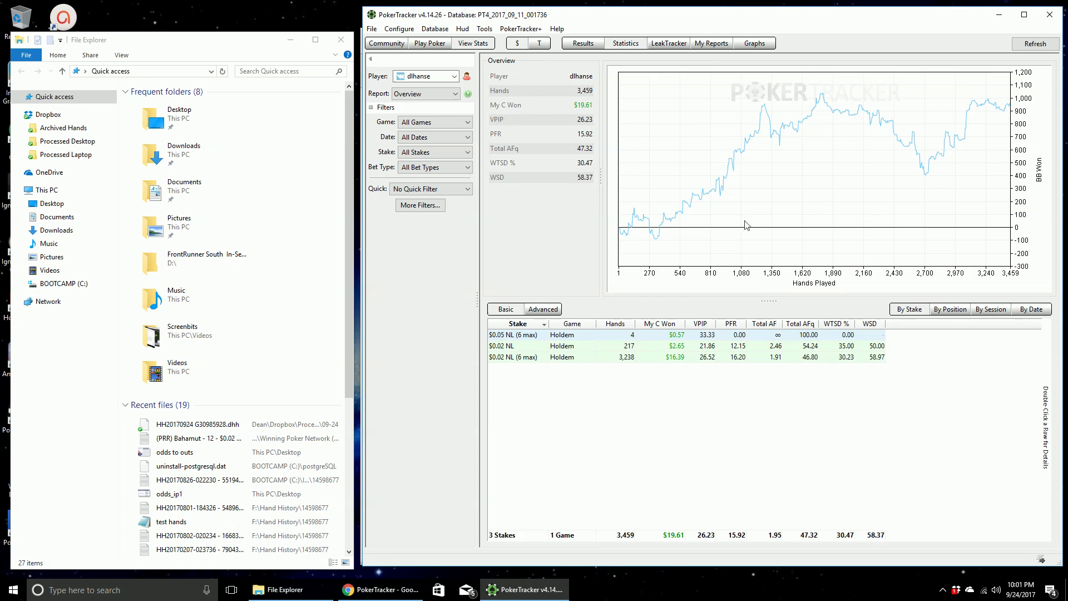
# Reopen the import preferences to review the processed files settings, closing them without changes
pyautogui.click(399, 29)
pyautogui.click(418, 43)
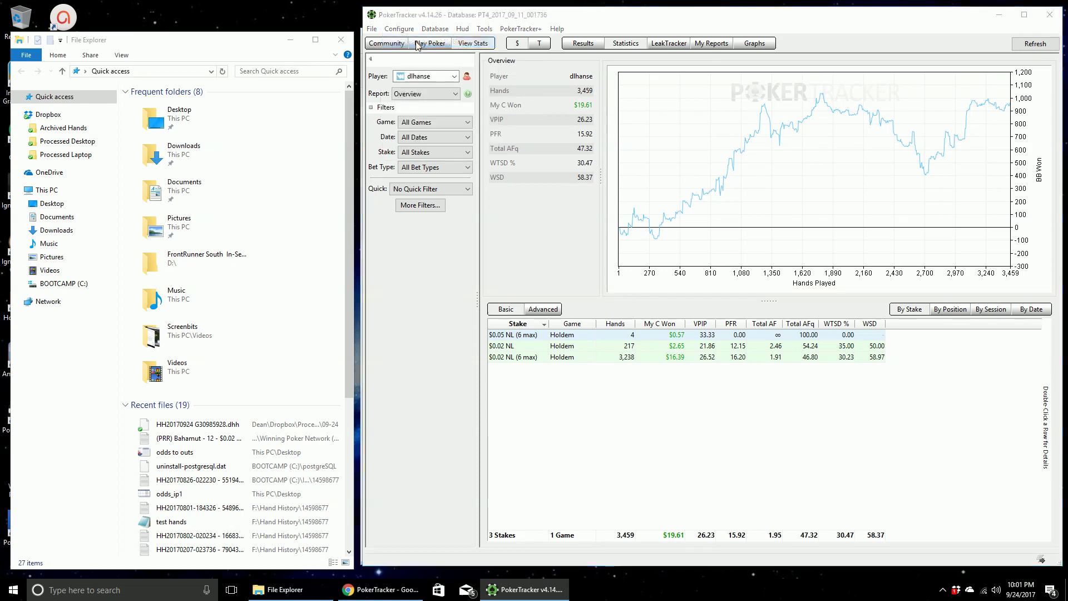
pyautogui.click(573, 148)
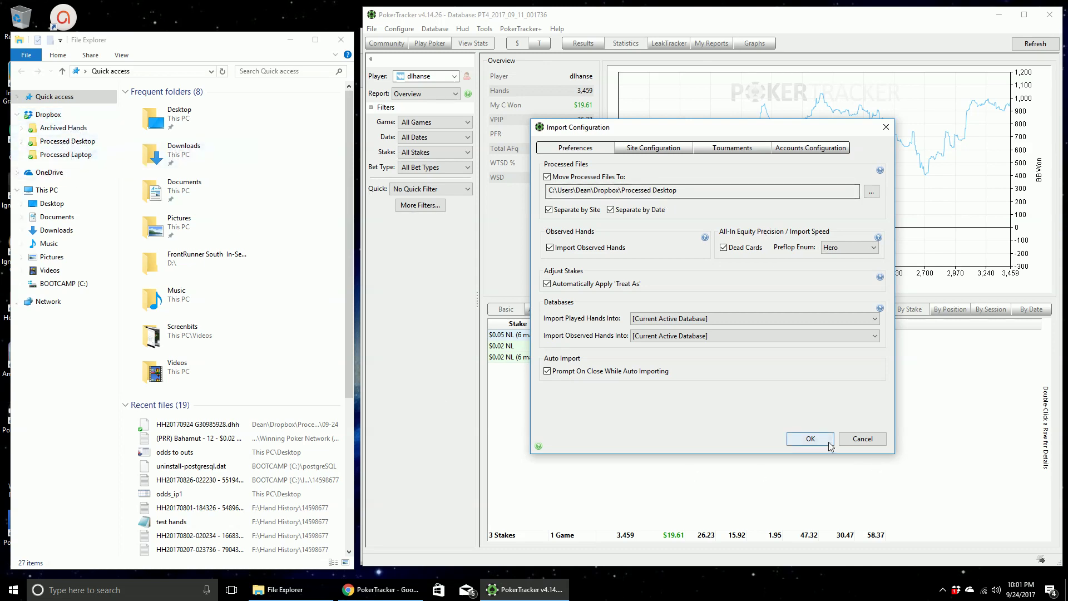
pyautogui.click(861, 438)
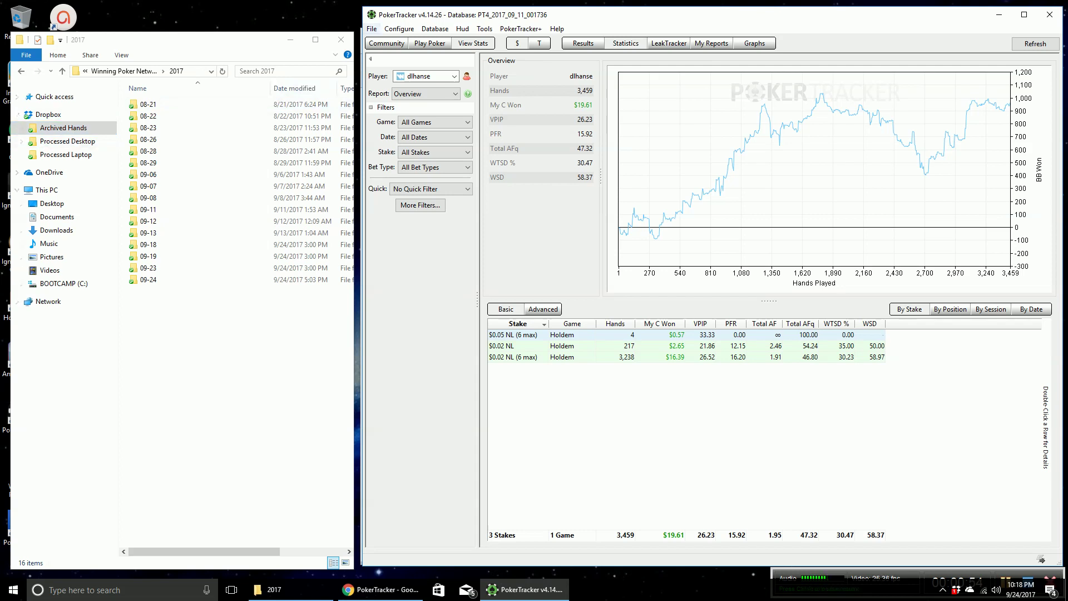
# Open PokerTracker's user data folder and place its window beside the 2017 folder window
pyautogui.hotkey('alt', 'f')
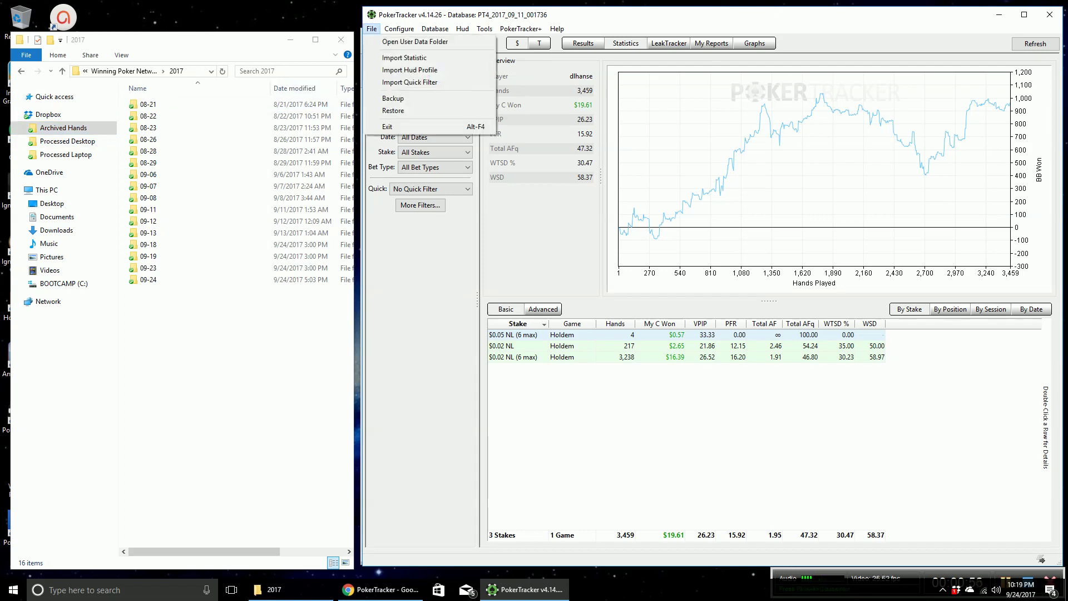
pyautogui.press('Right')
pyautogui.press('Left')
pyautogui.press('Down')
pyautogui.press('Return')
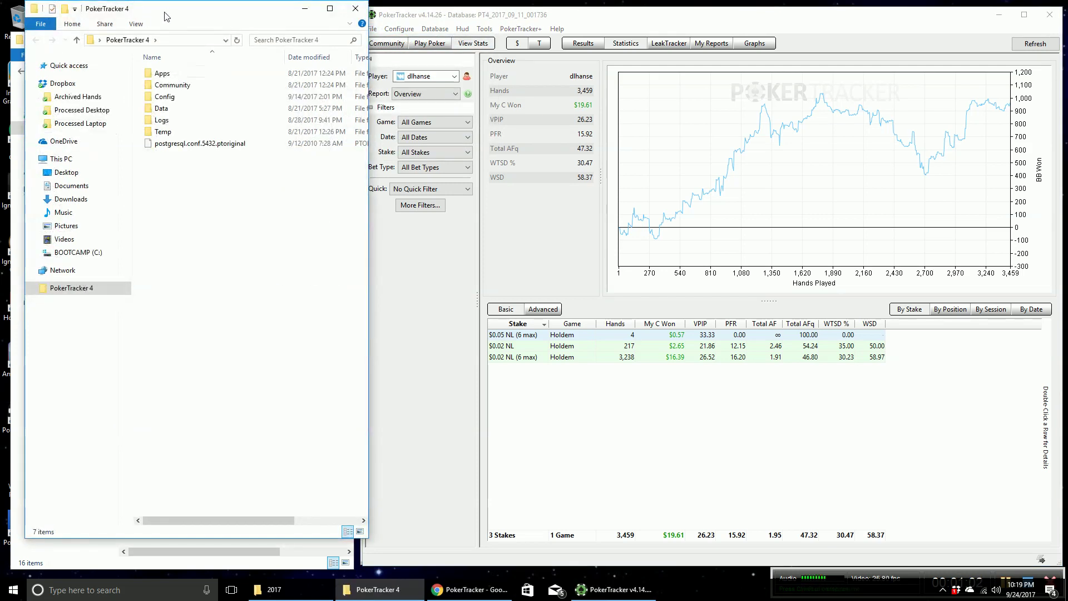
pyautogui.moveTo(166, 14); pyautogui.dragTo(518, 51)
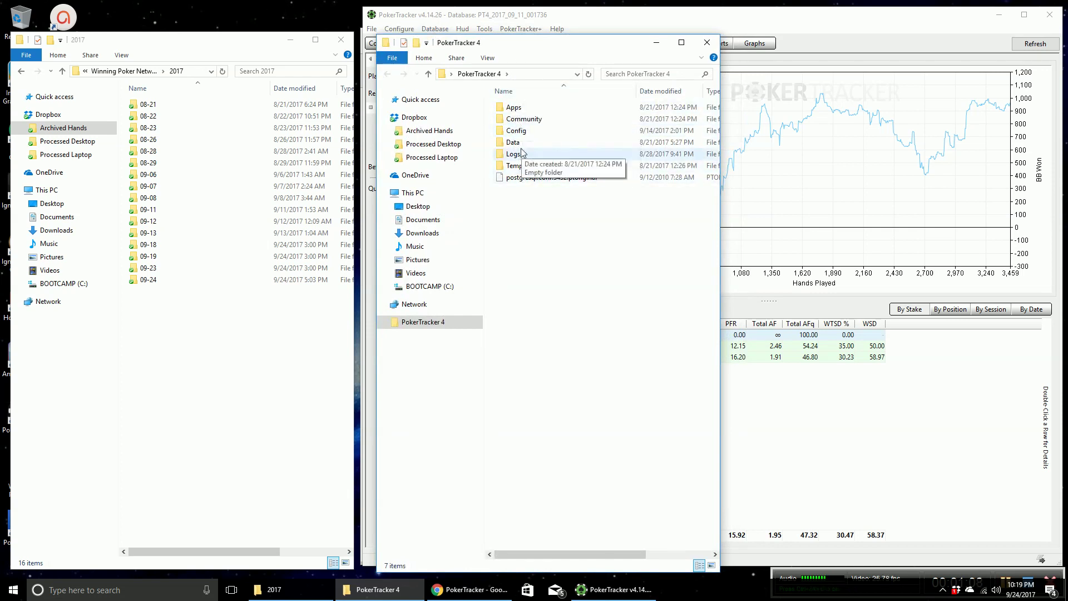
# Expand Archived Hands in the 2017 window's folder tree and compare it with the PokerTracker 4 folder
pyautogui.click(181, 44)
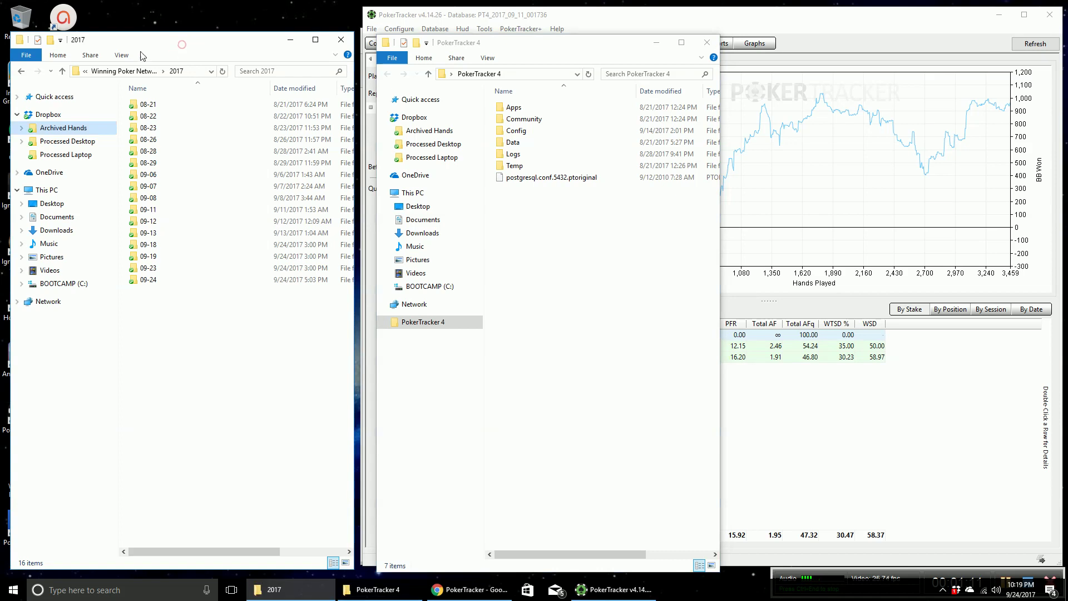
pyautogui.click(21, 127)
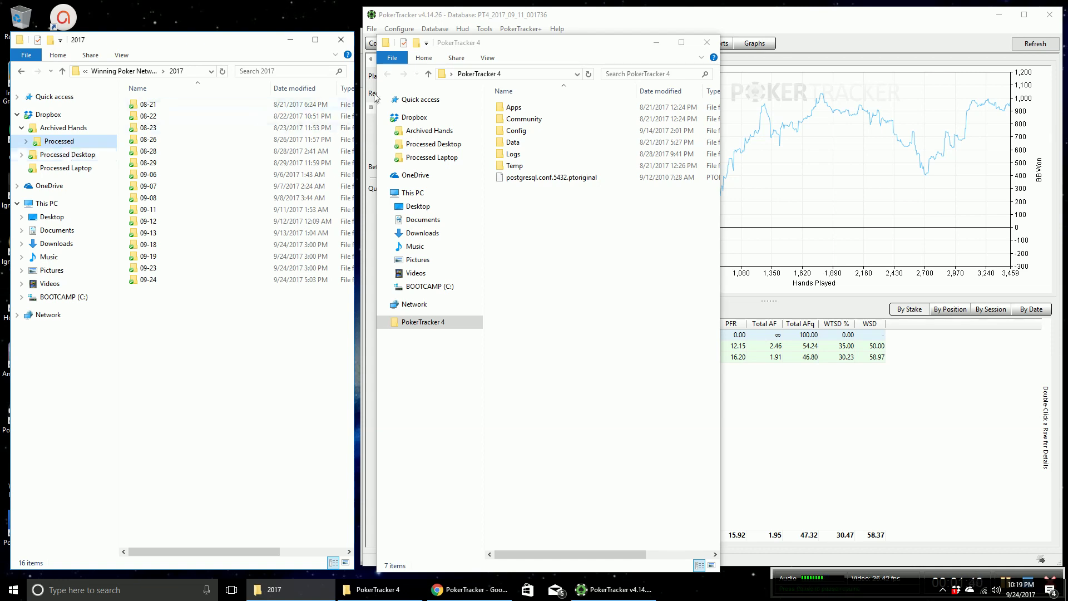
pyautogui.click(545, 45)
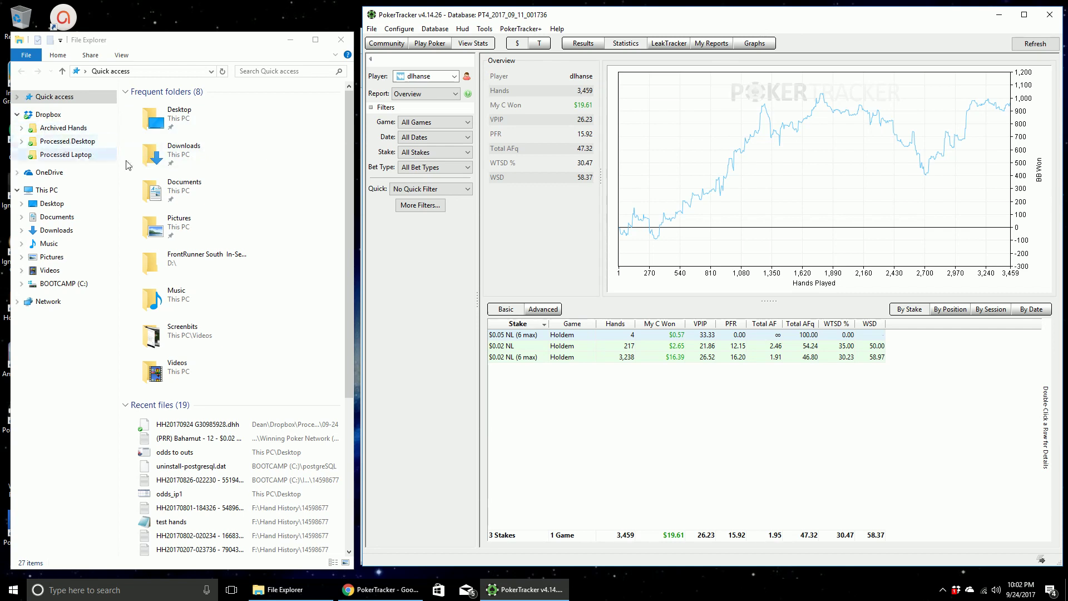
# Consult the cloud storage flowchart in Chrome and return to PokerTracker
pyautogui.click(384, 590)
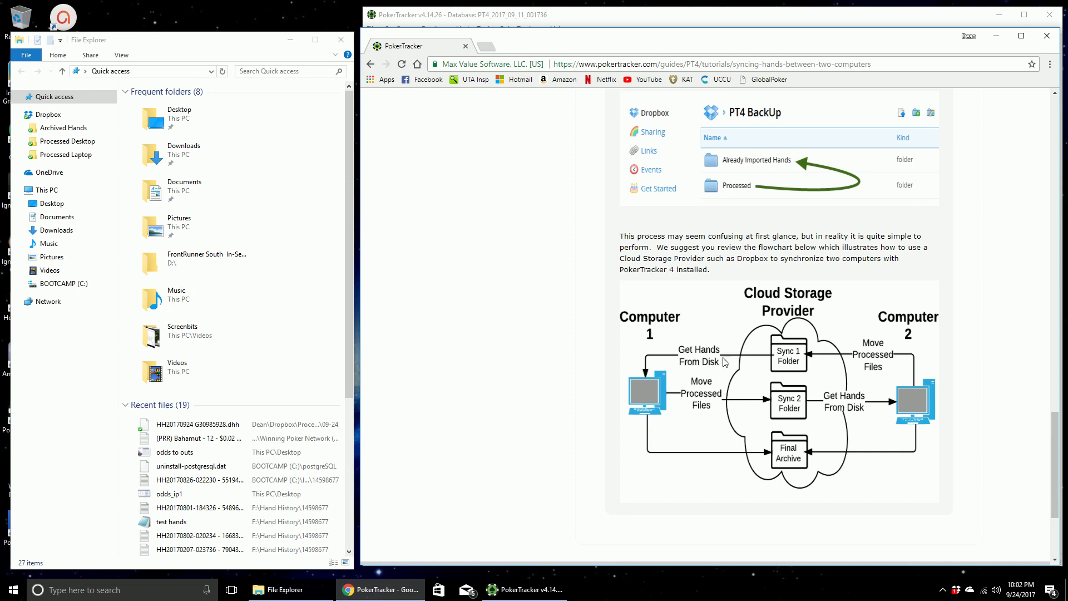
pyautogui.click(617, 20)
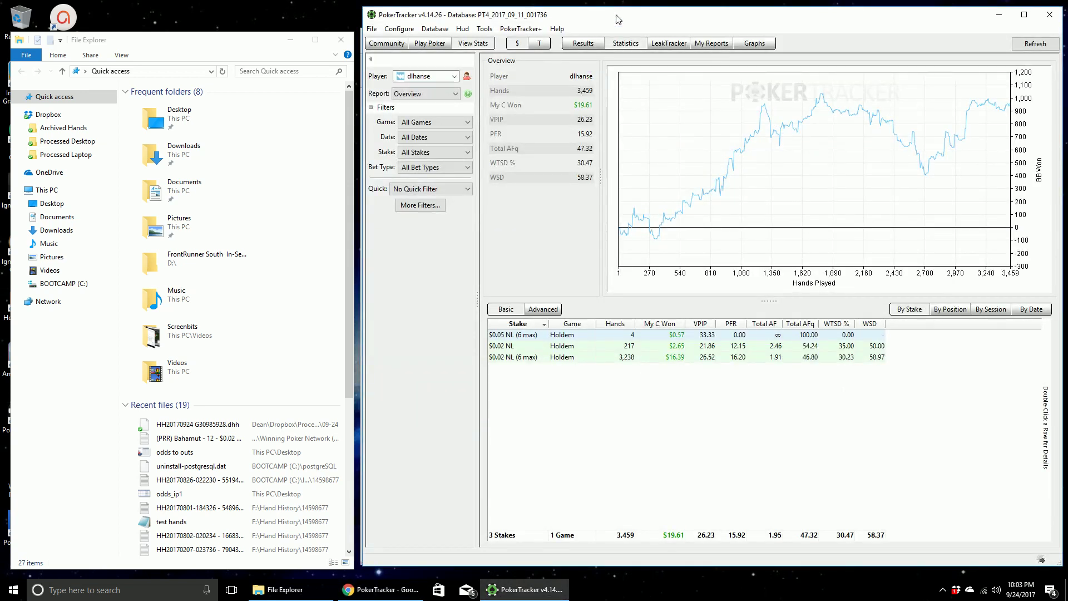
# Browse the directory import from disk to the 2017 folder under Dropbox's Processed Desktop, closing it without importing
pyautogui.click(433, 44)
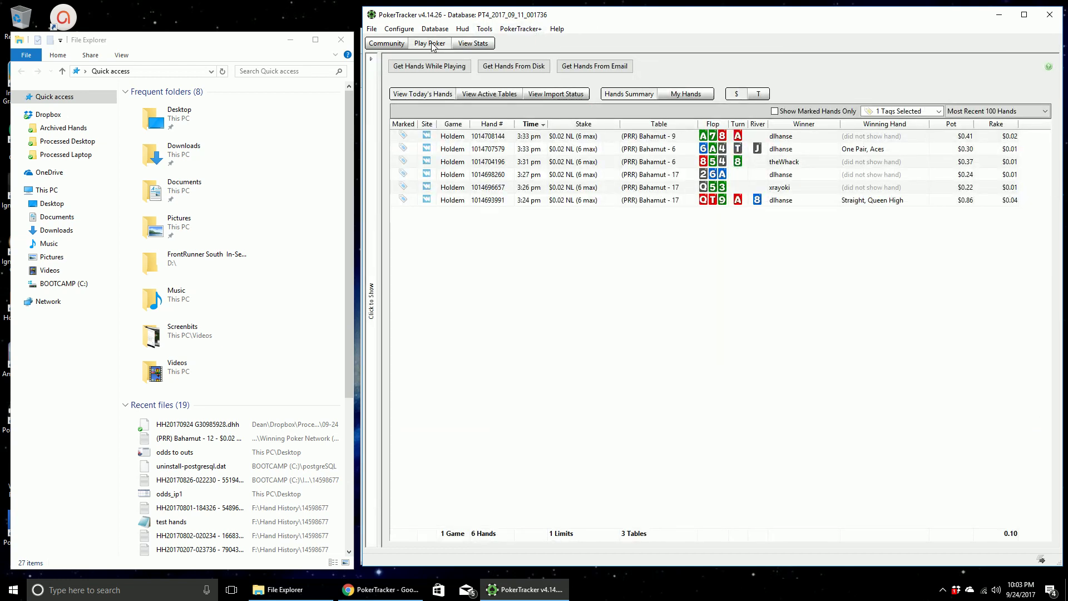
pyautogui.click(506, 67)
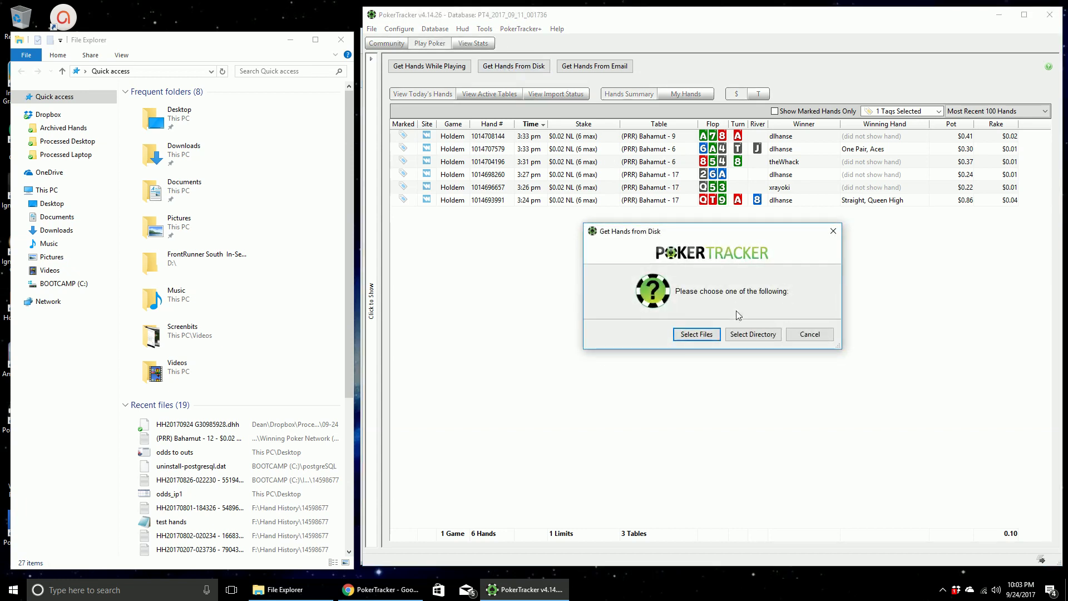
pyautogui.click(751, 335)
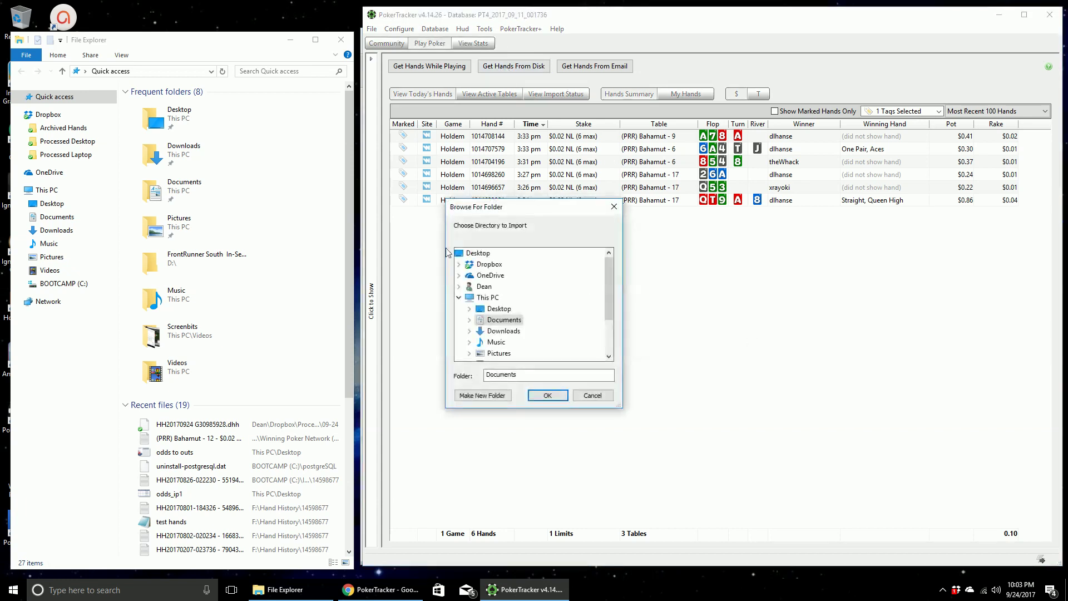
pyautogui.click(459, 265)
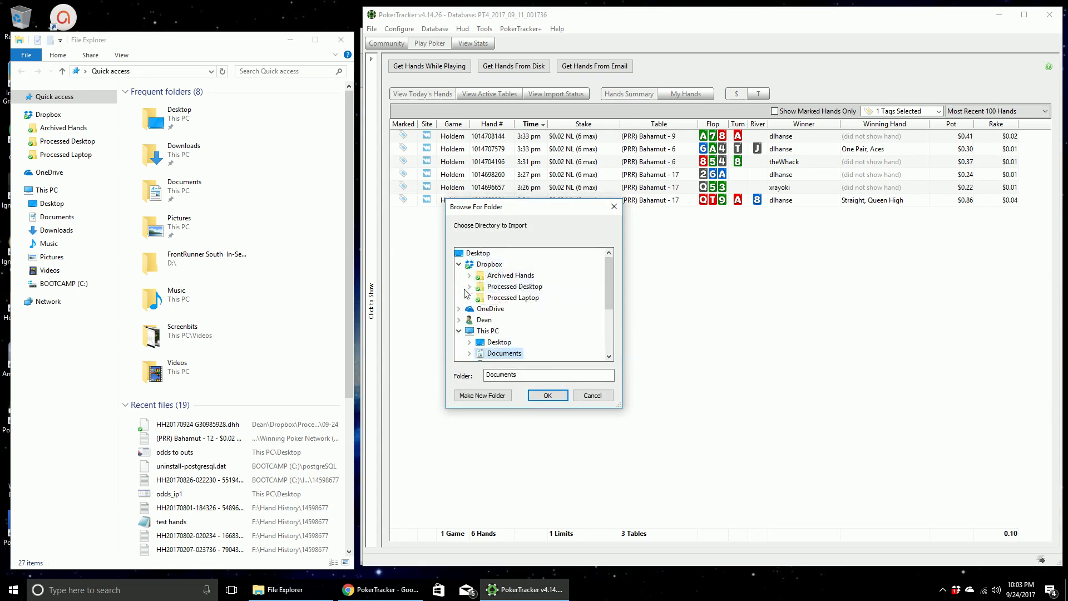
pyautogui.click(469, 286)
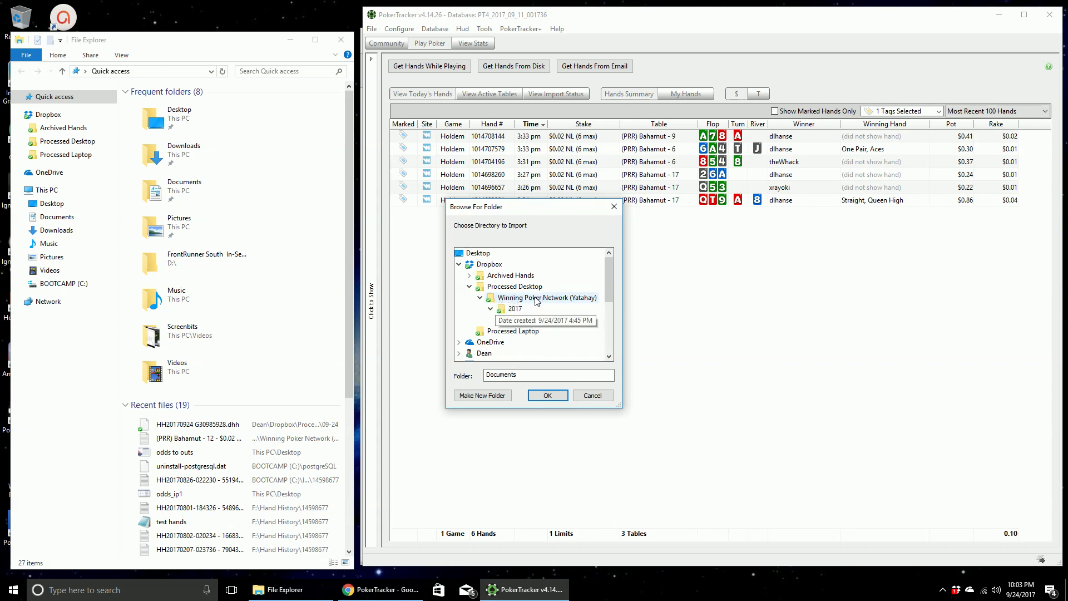
pyautogui.click(490, 308)
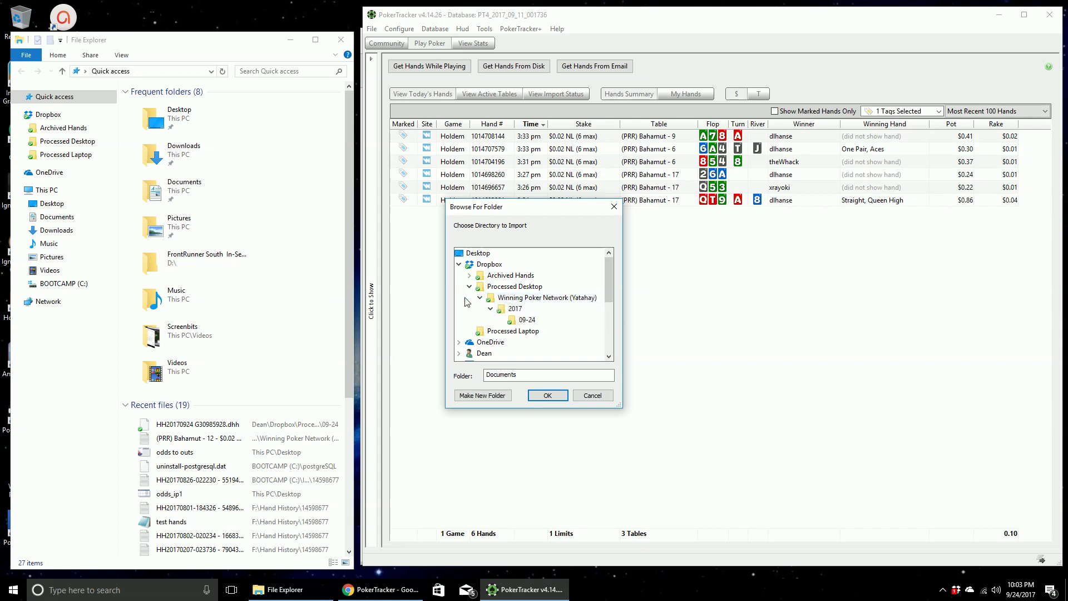
pyautogui.click(601, 398)
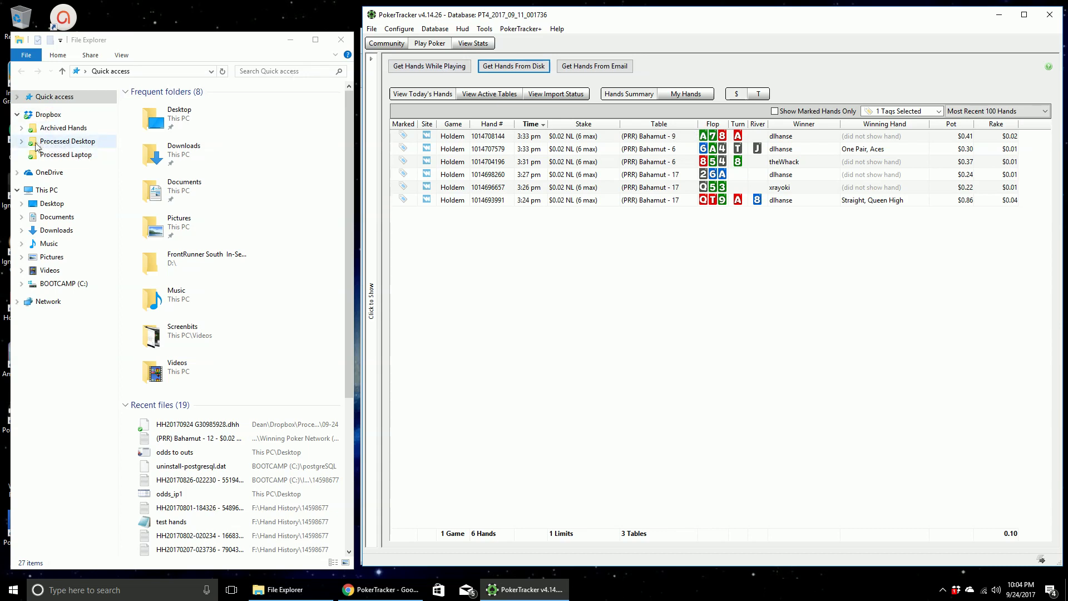
# In File Explorer, inspect the Winning Poker Network folder under Processed Desktop and select the Processed folder inside Archived Hands
pyautogui.click(22, 142)
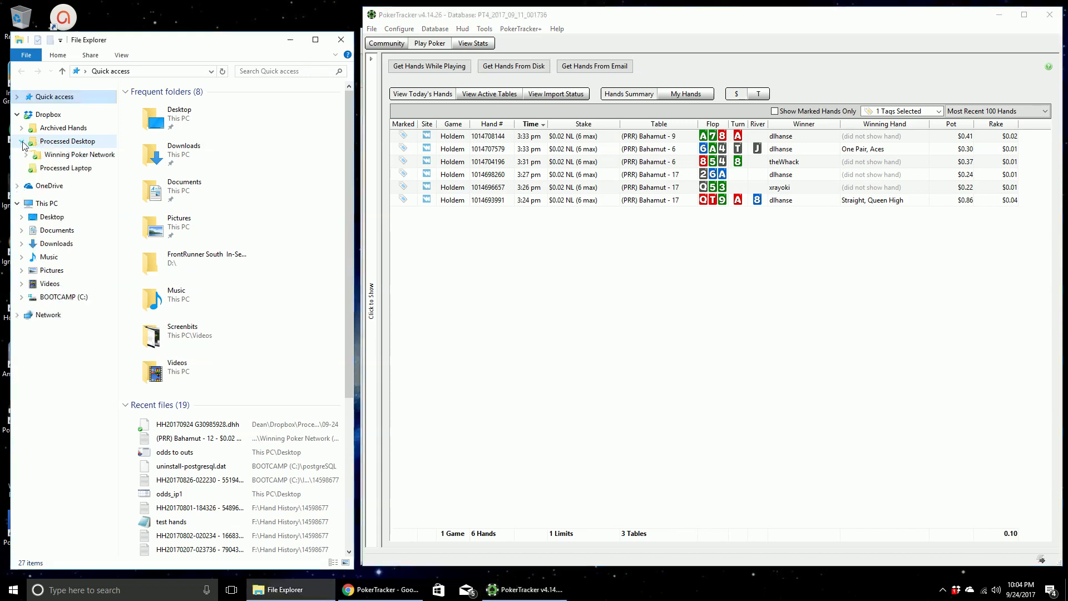
pyautogui.rightClick(56, 157)
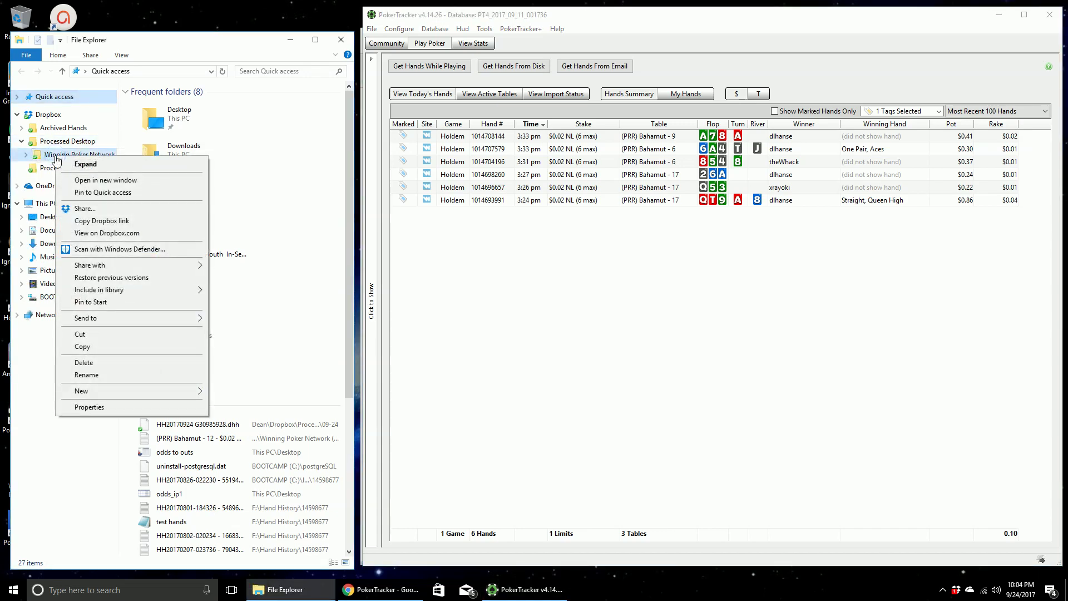
pyautogui.click(33, 370)
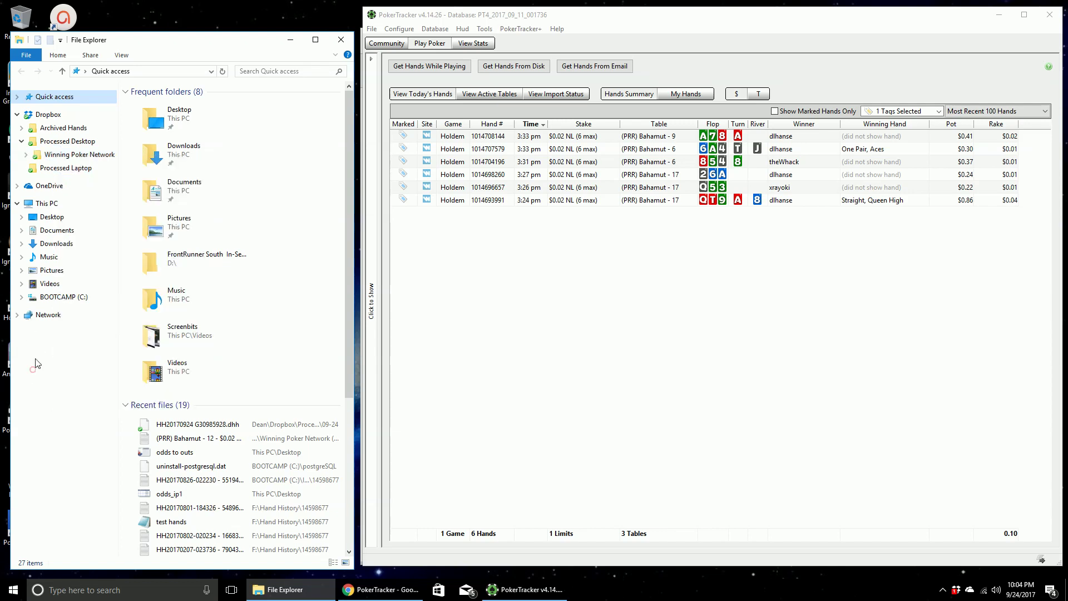
pyautogui.click(61, 132)
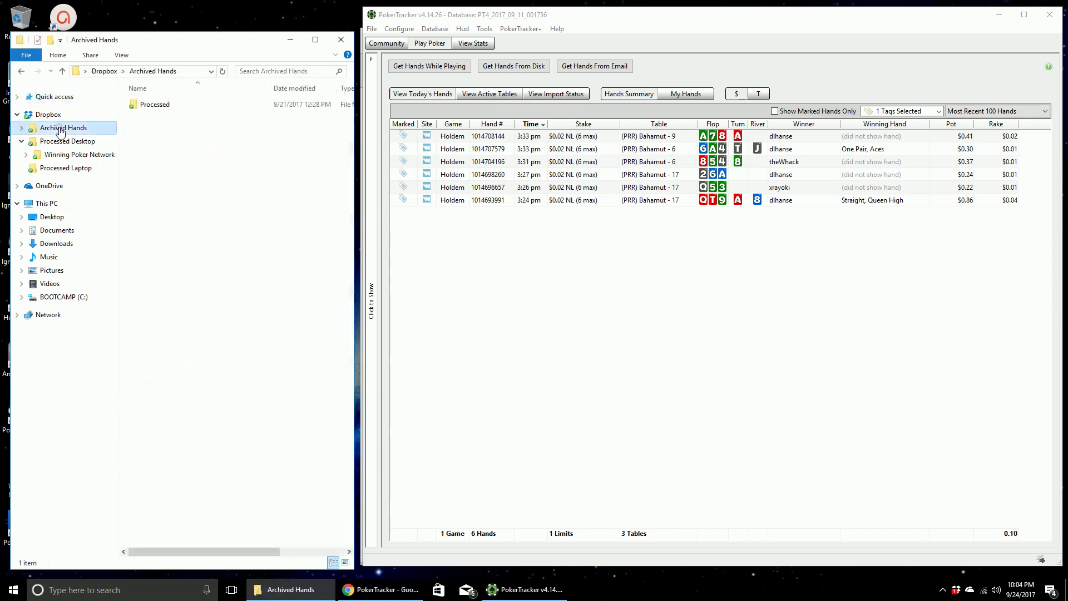
pyautogui.click(146, 105)
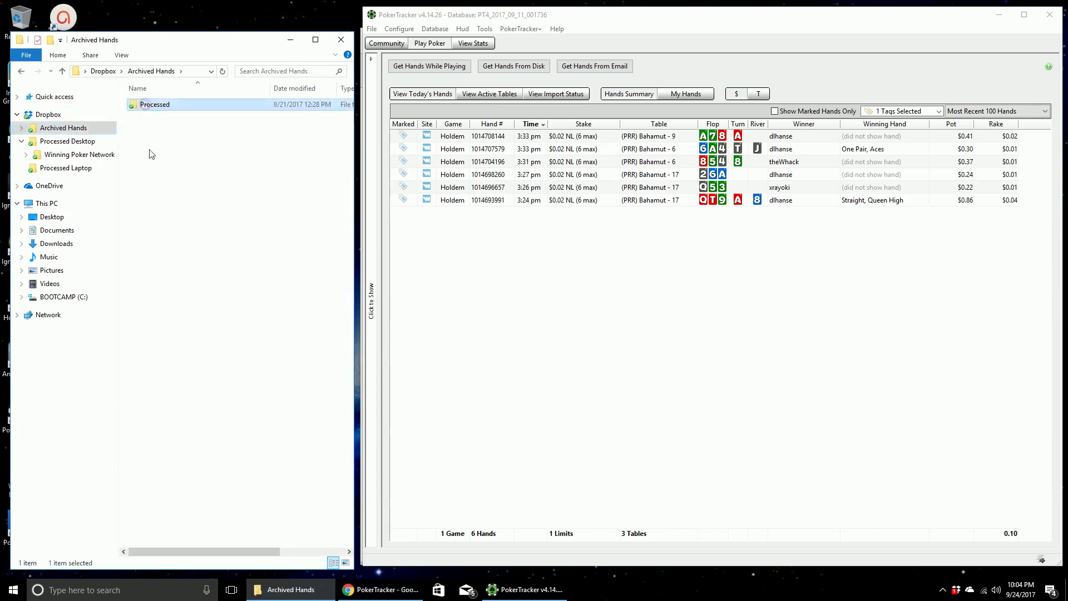
# Open the archived Processed folder down through Winning Poker Network (Yatahay) to 2017 and review its dated folders
pyautogui.doubleClick(150, 104)
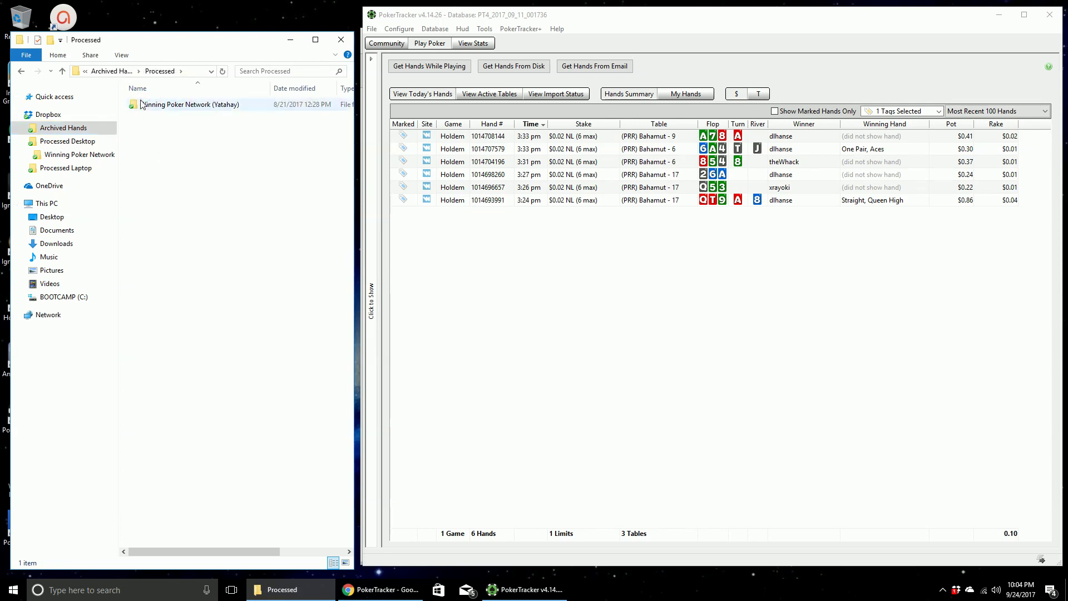
pyautogui.doubleClick(156, 105)
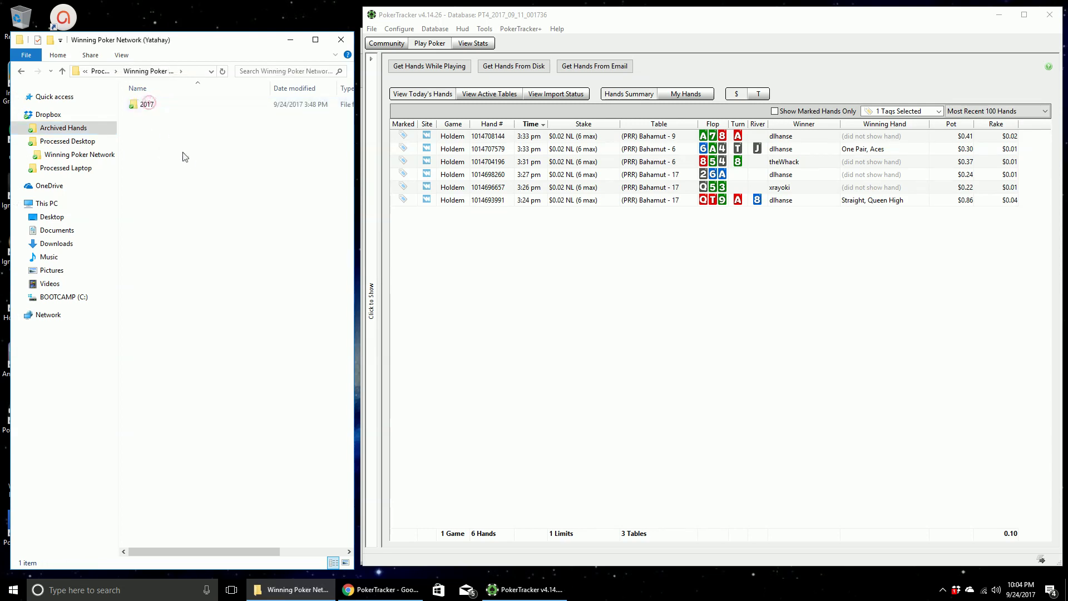
pyautogui.doubleClick(151, 107)
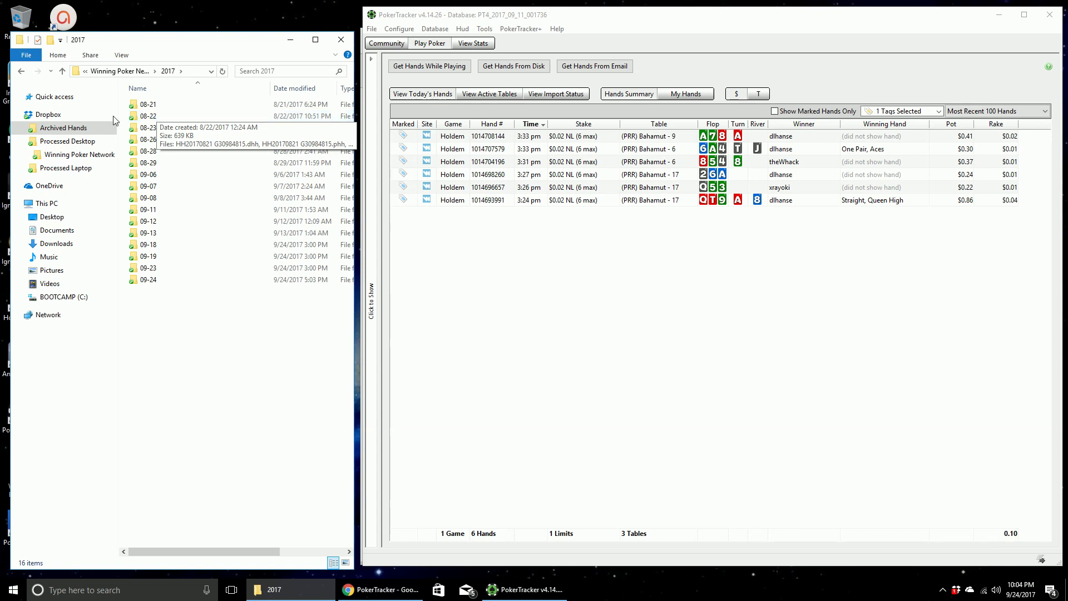
# Check the subfolder of Processed Desktop in the folder tree and leave that branch collapsed
pyautogui.click(19, 142)
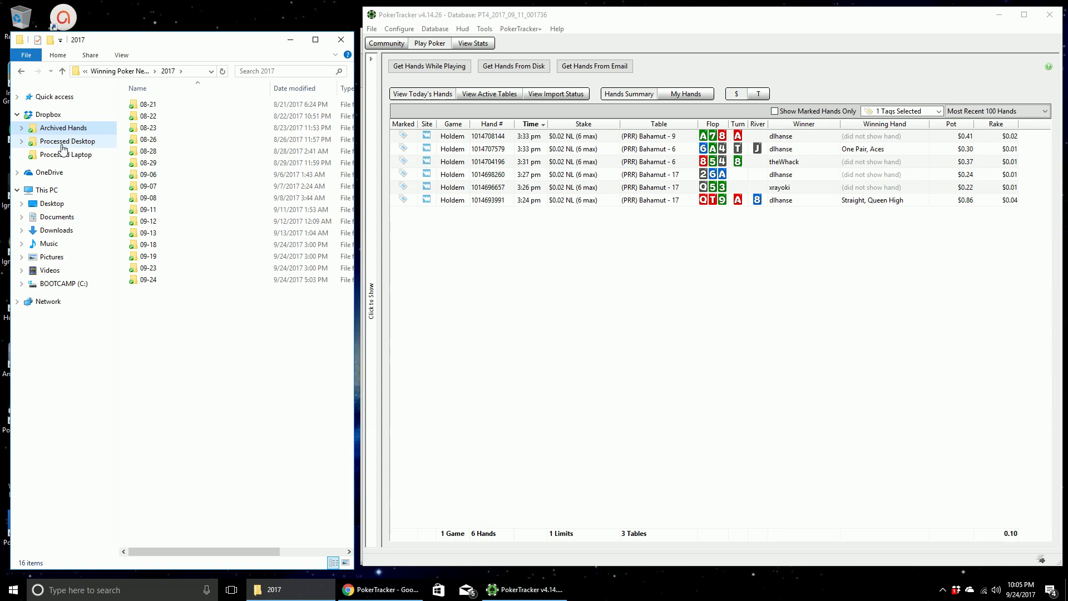
pyautogui.click(21, 140)
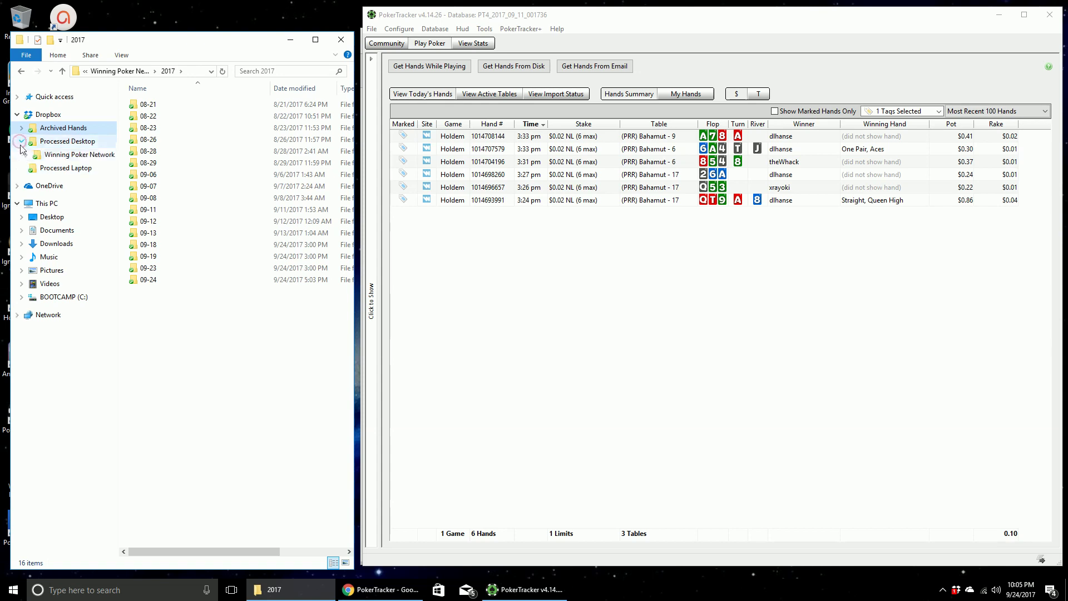
pyautogui.click(21, 140)
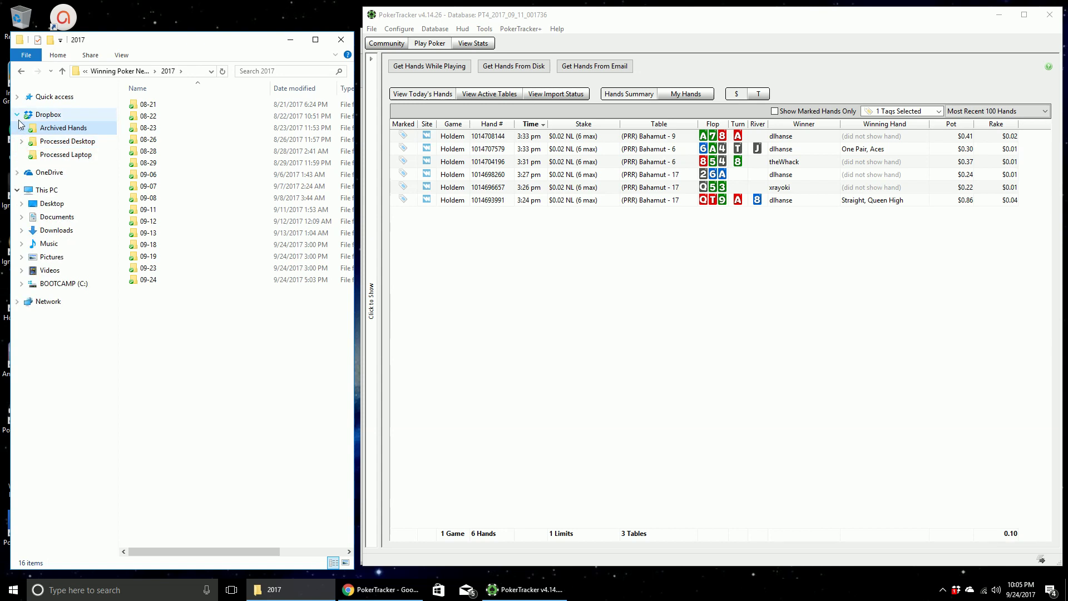
# Compare the sync flowchart in Chrome with the Dropbox folders in File Explorer, and return to PokerTracker
pyautogui.click(398, 594)
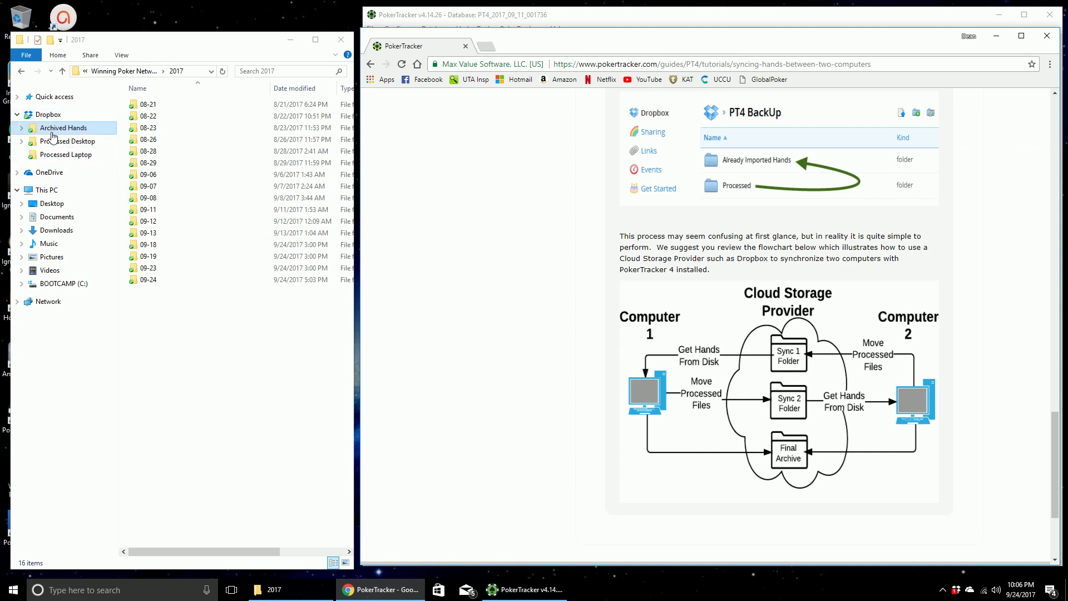
pyautogui.click(221, 48)
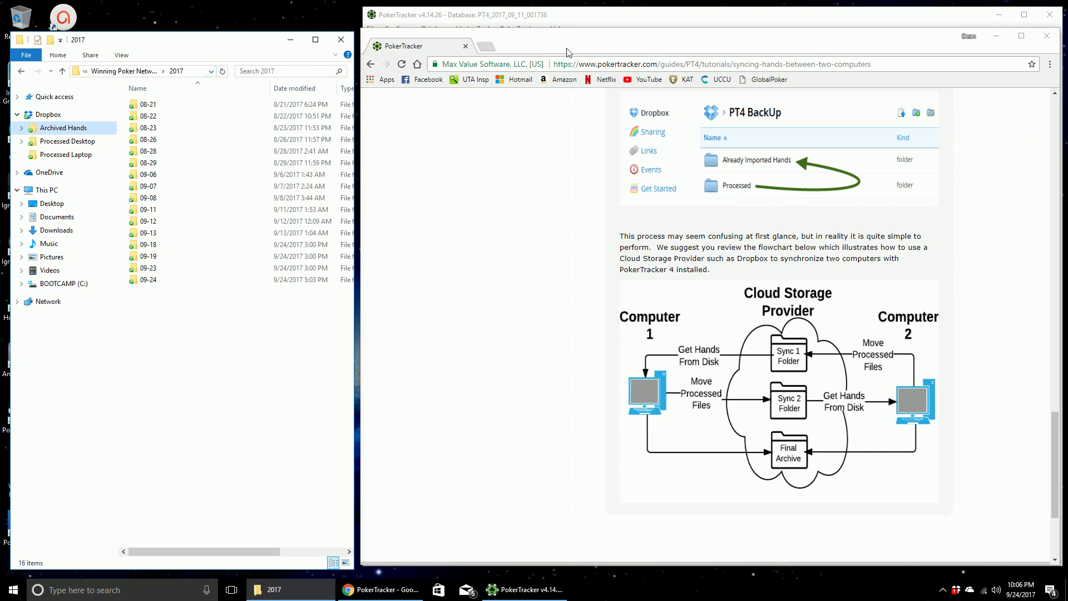
pyautogui.click(575, 19)
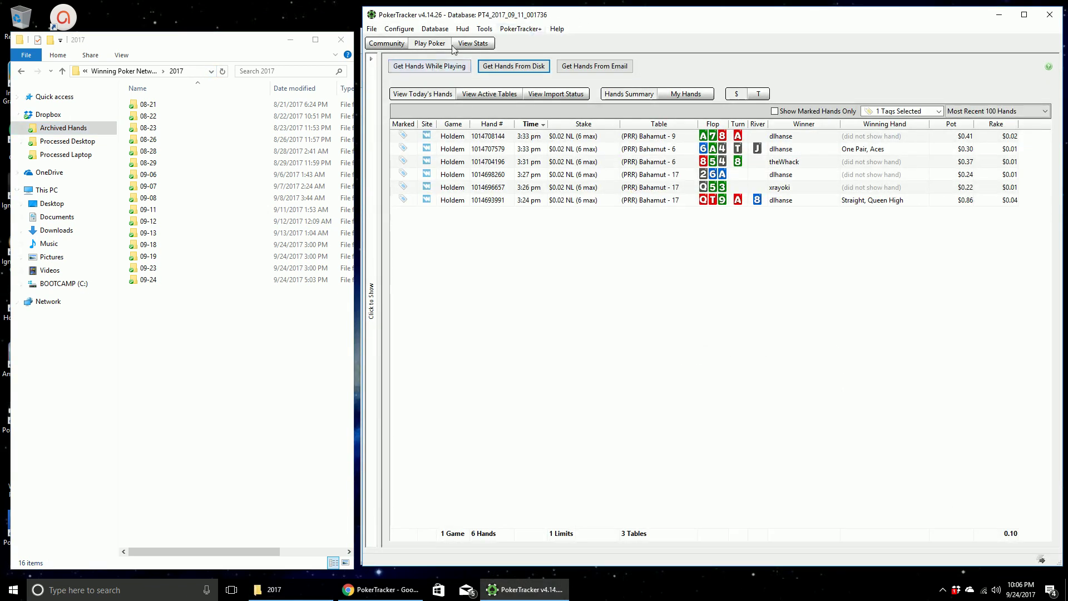
# Review where processed files are moved in the Sites & Import Options preferences and close the configuration without changes
pyautogui.click(399, 29)
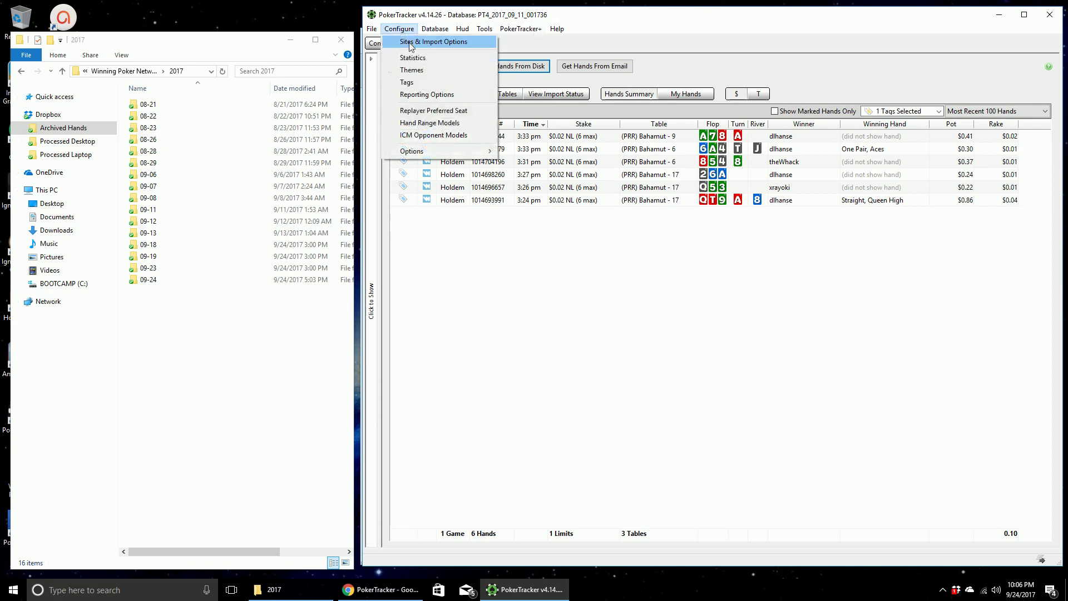
pyautogui.click(409, 42)
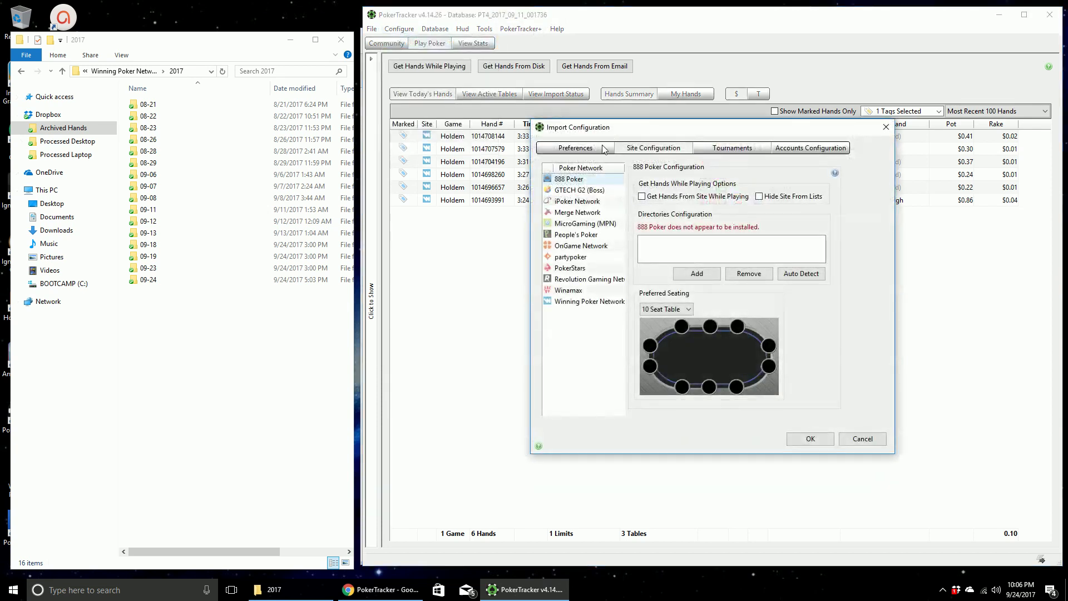
pyautogui.click(584, 148)
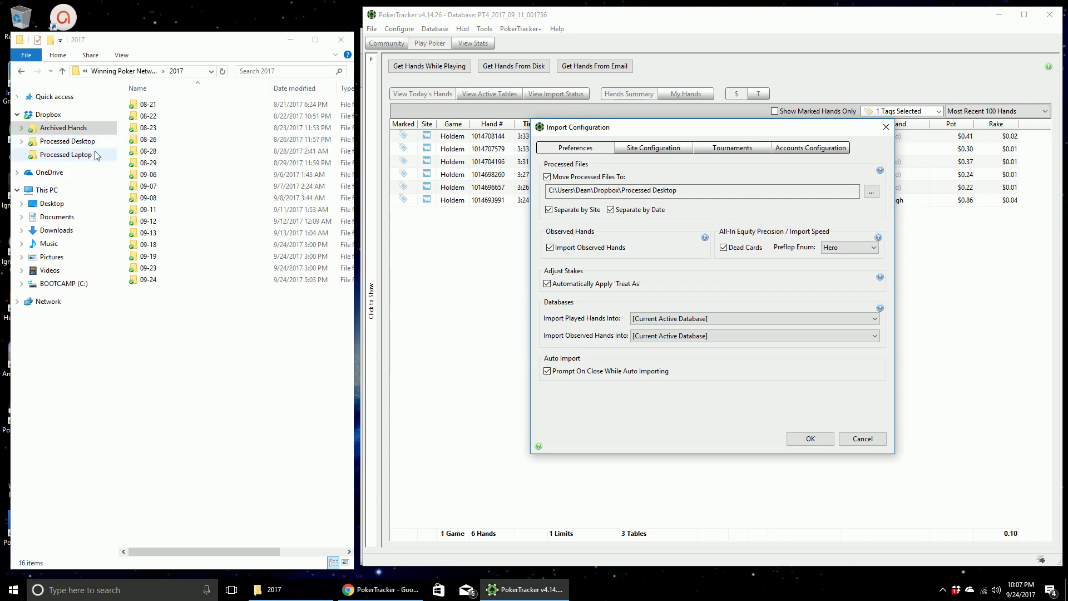
pyautogui.click(863, 439)
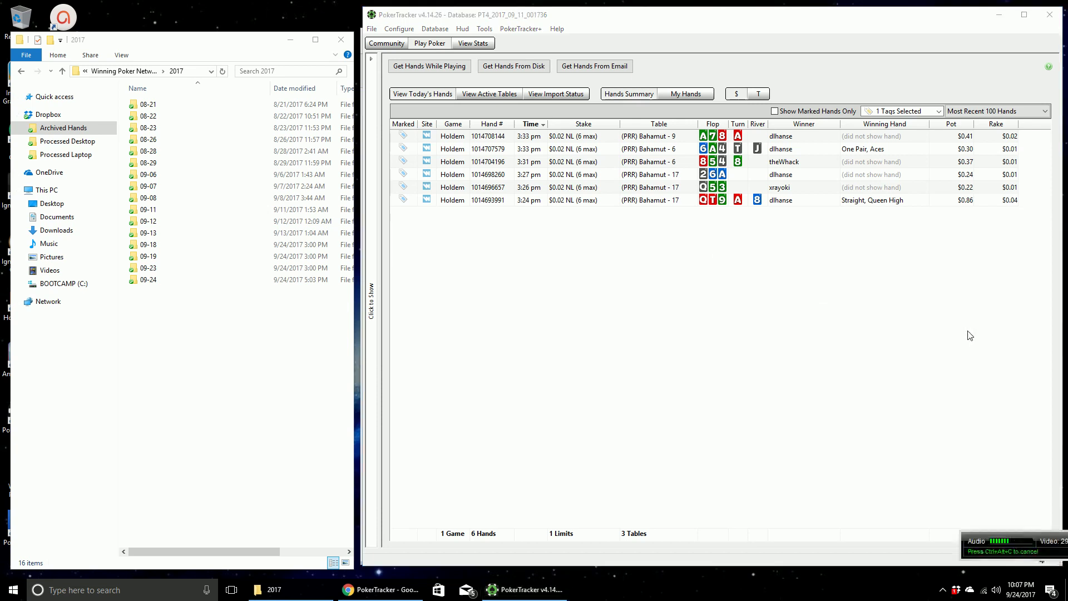
# Show the player's statistics overview with the winnings graph and results by stake
pyautogui.moveTo(986, 531)
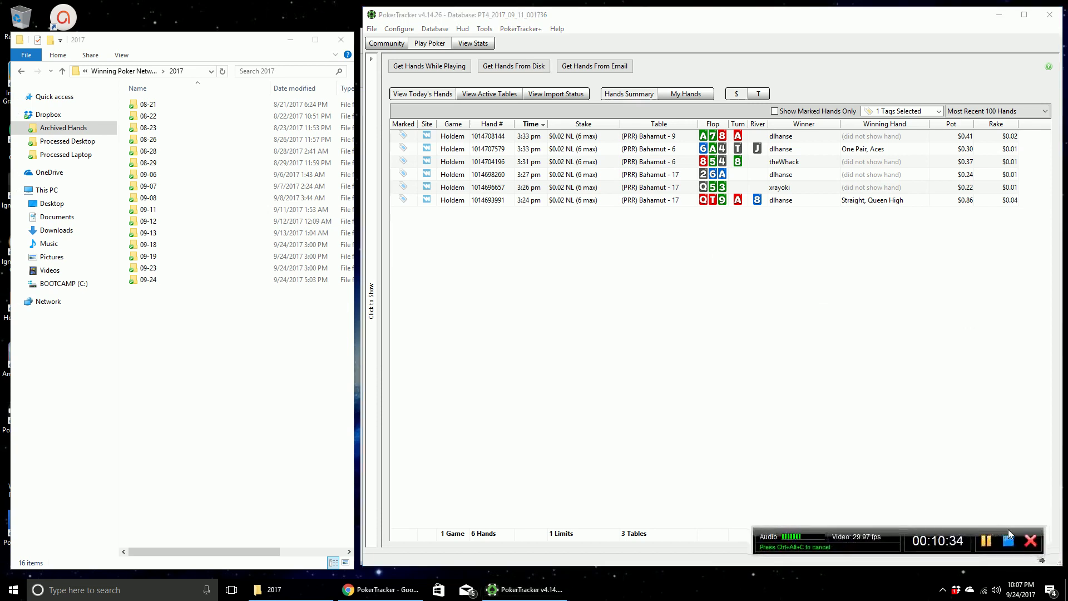
pyautogui.click(477, 44)
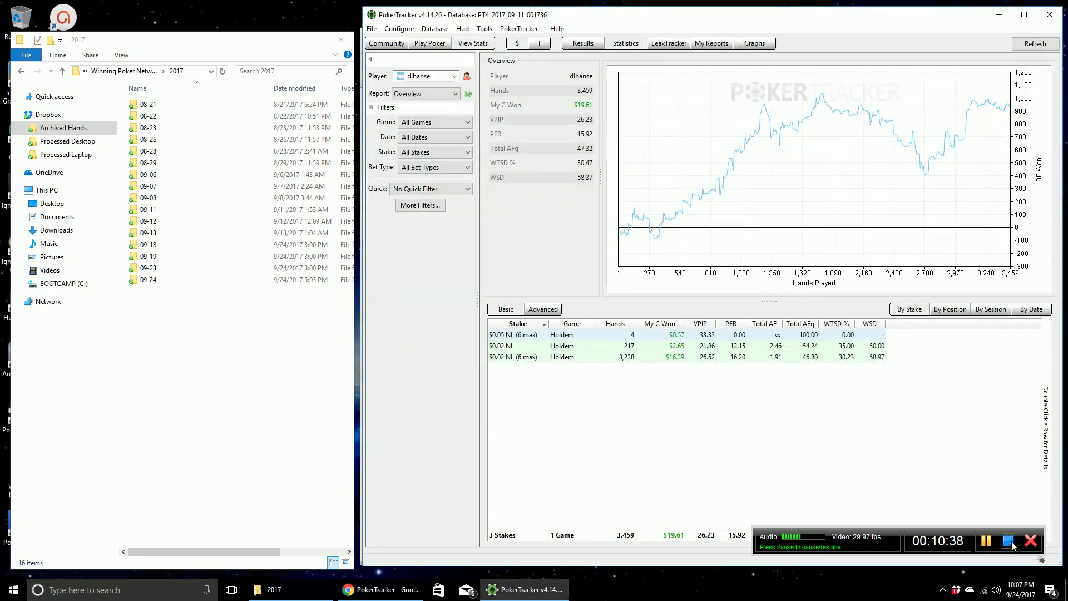